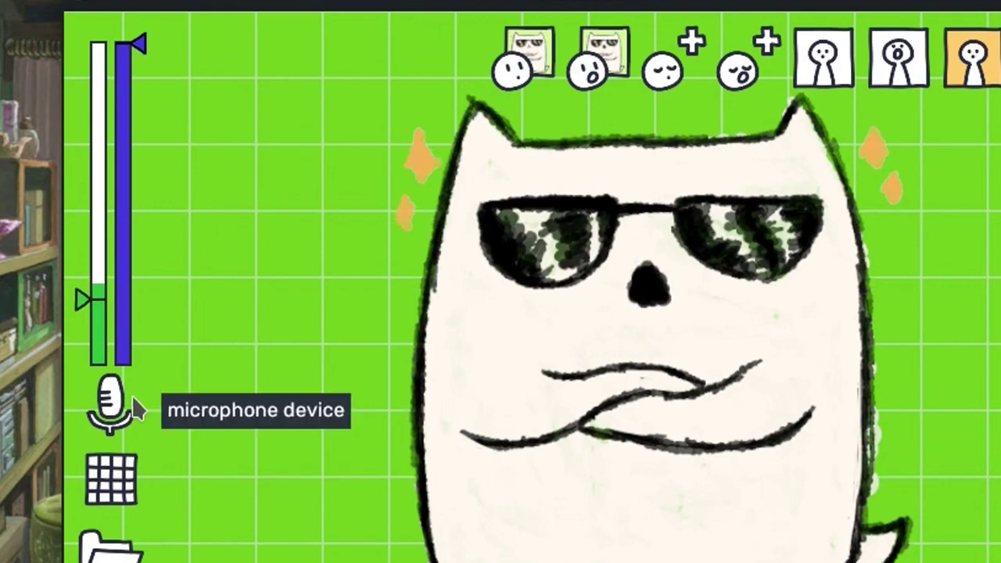
Choose Default Input Device as the microphone and set the volume sensitivity threshold to about a third of the meter.
left_click(153, 344)
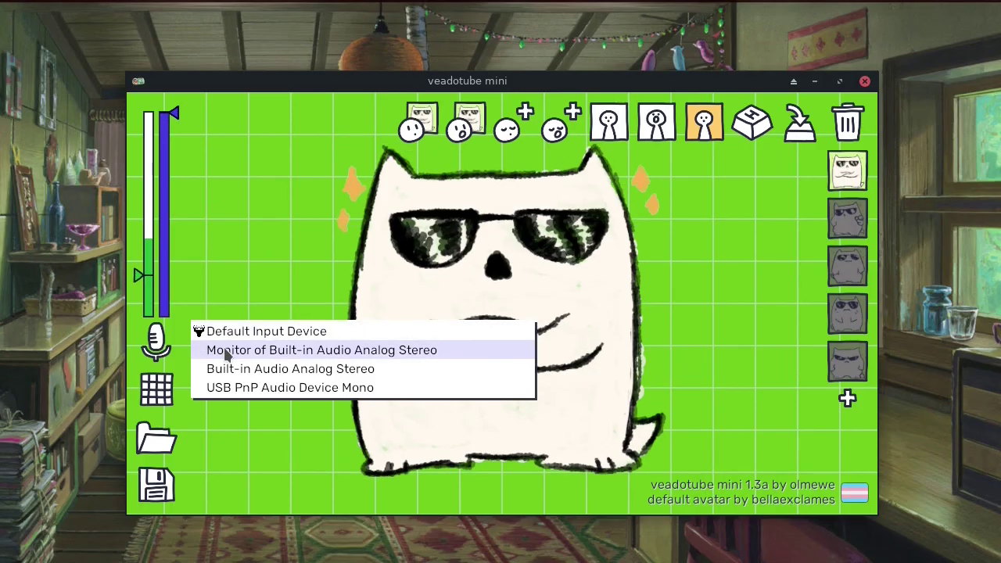
left_click(241, 335)
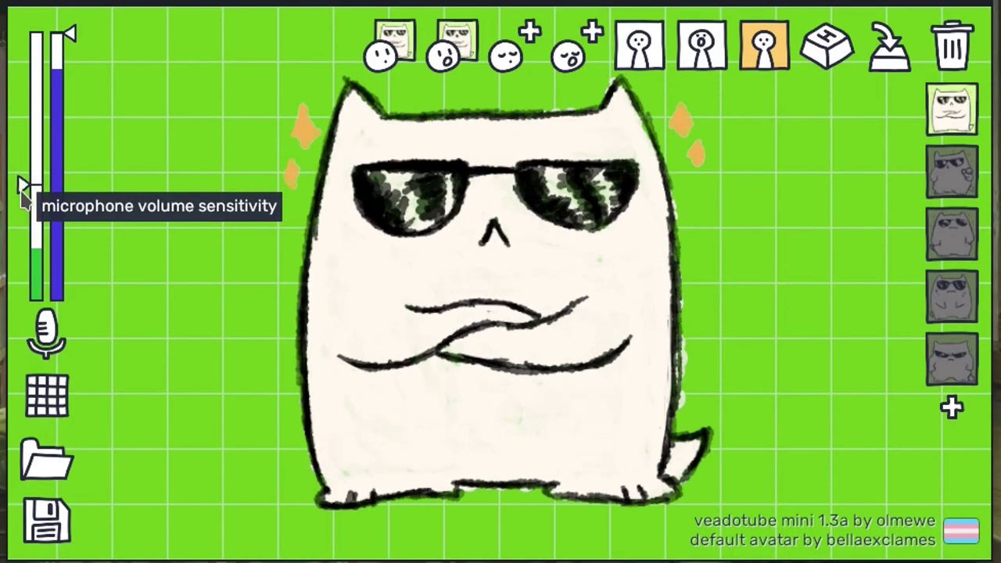
left_click_drag(23, 195, 28, 93)
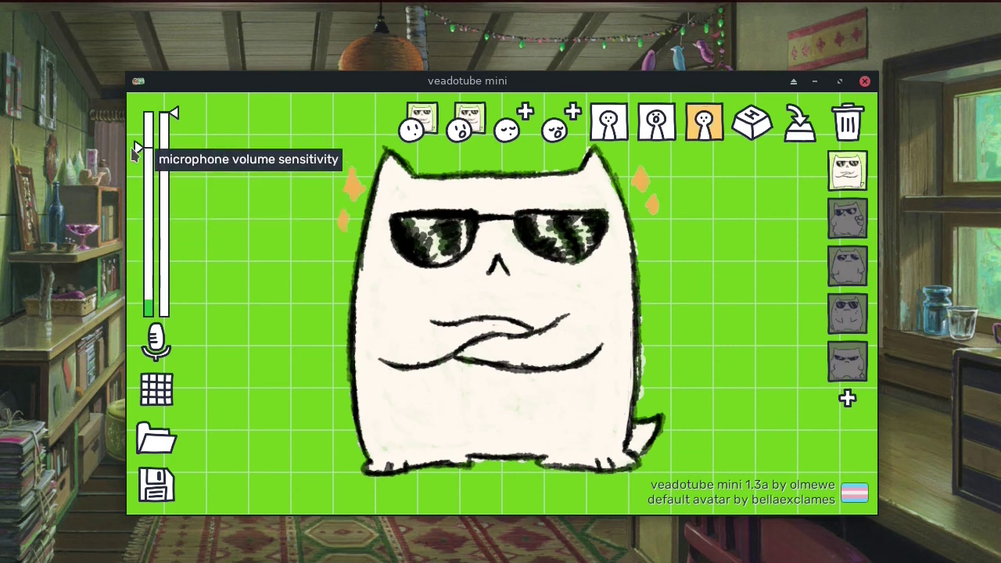
left_click_drag(135, 176, 137, 245)
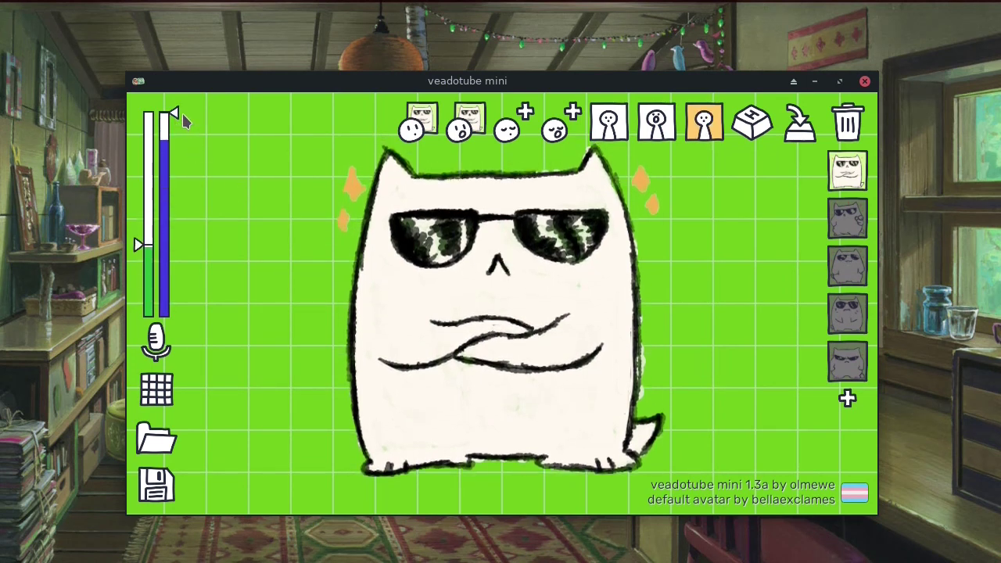
left_click_drag(181, 129, 177, 265)
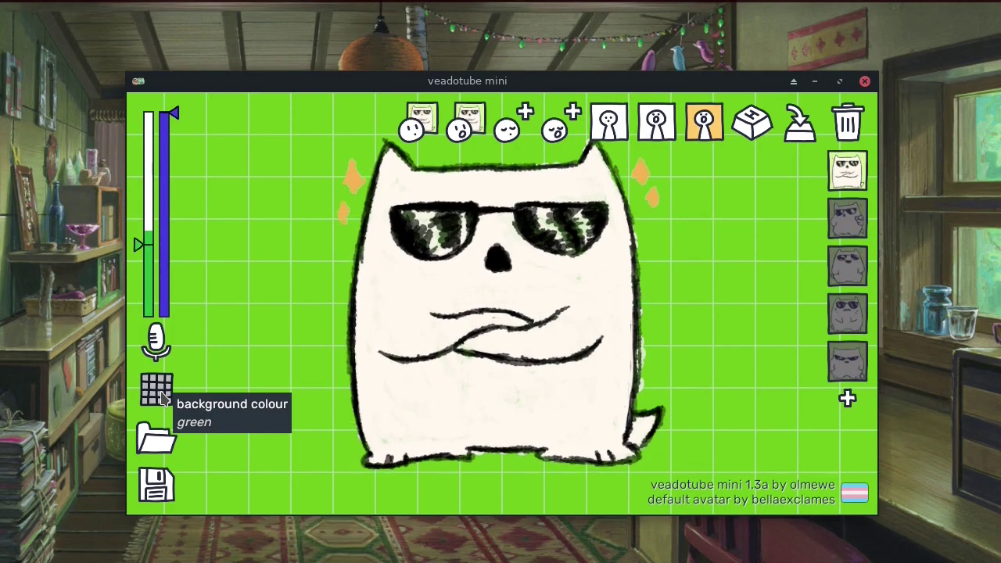
Cycle the background colour through pink and transparent, returning it to green.
left_click(157, 392)
left_click(156, 391)
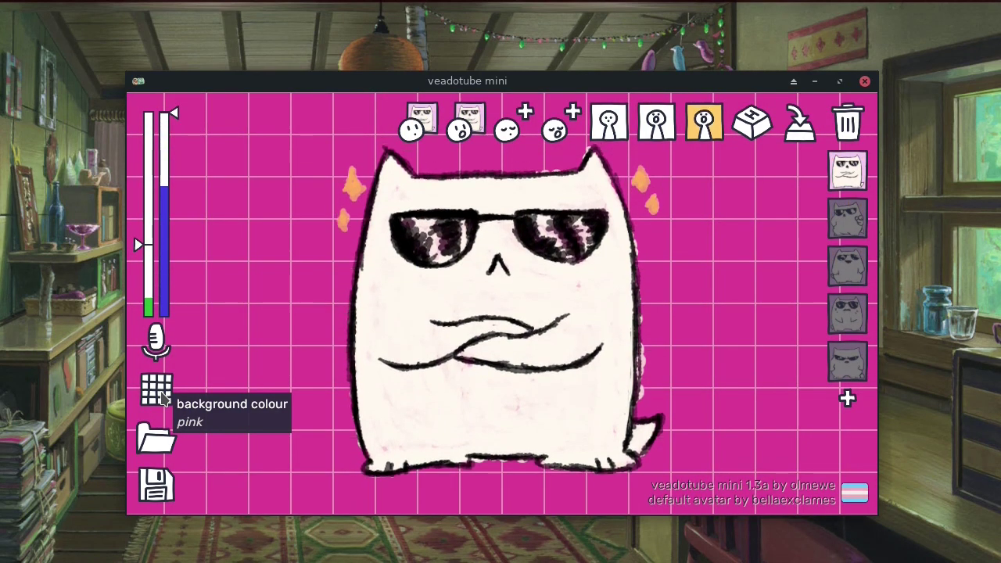
left_click(156, 391)
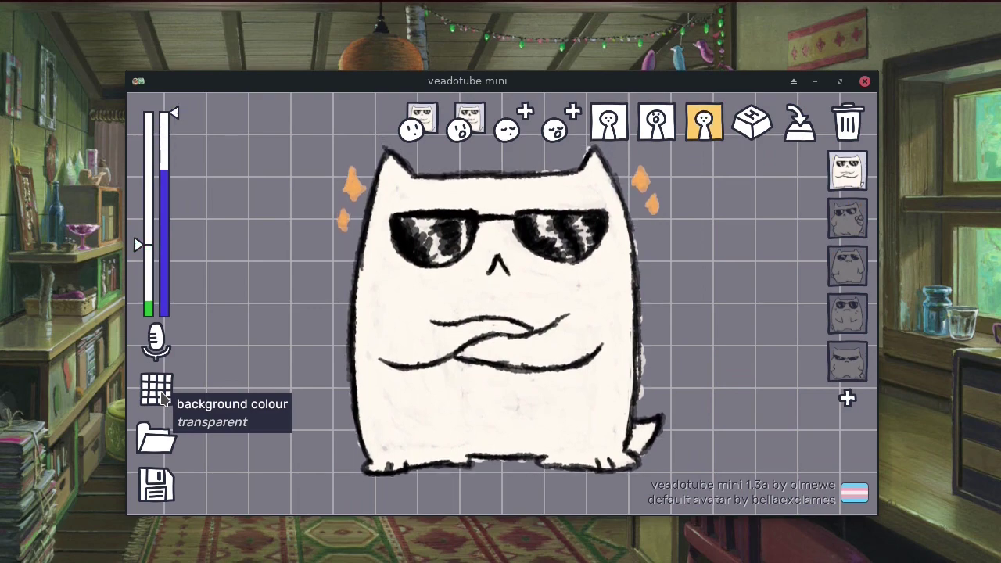
left_click(159, 395)
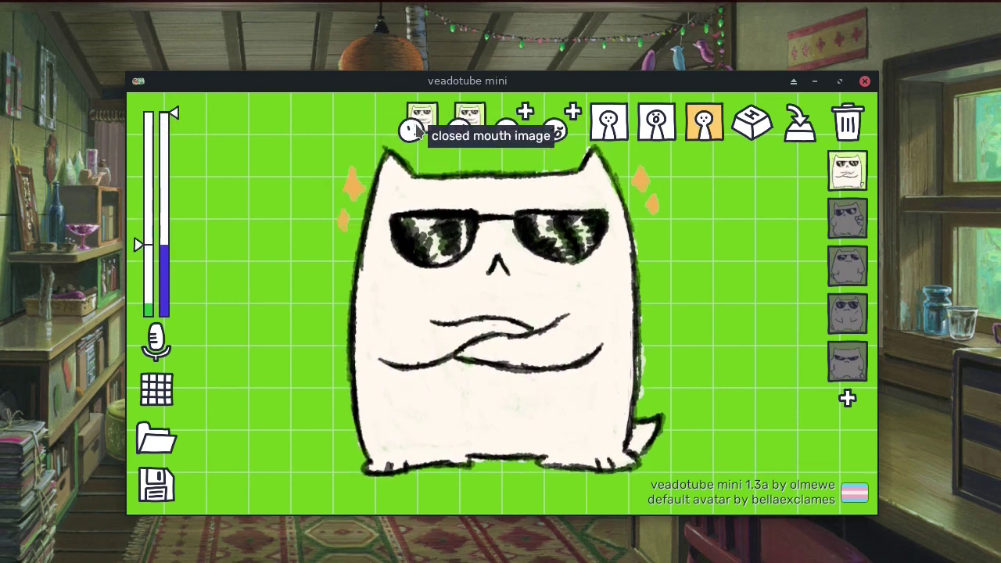
Replace the closed mouth image with 4pngs-normal-oe-cm.png and the open mouth image with 4pngs-normal-oe-om.png.
left_click(421, 125)
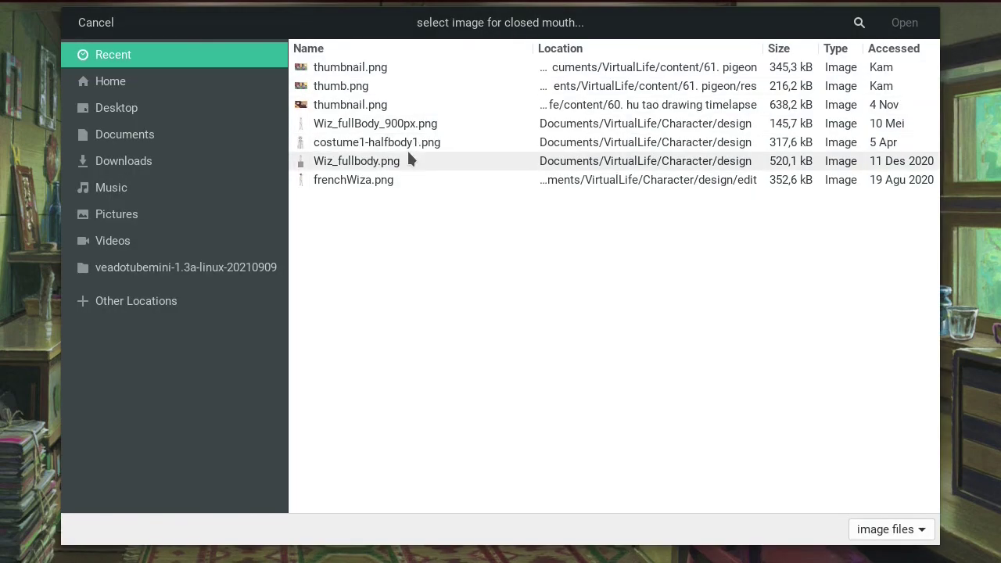
key("Escape")
left_click(412, 128)
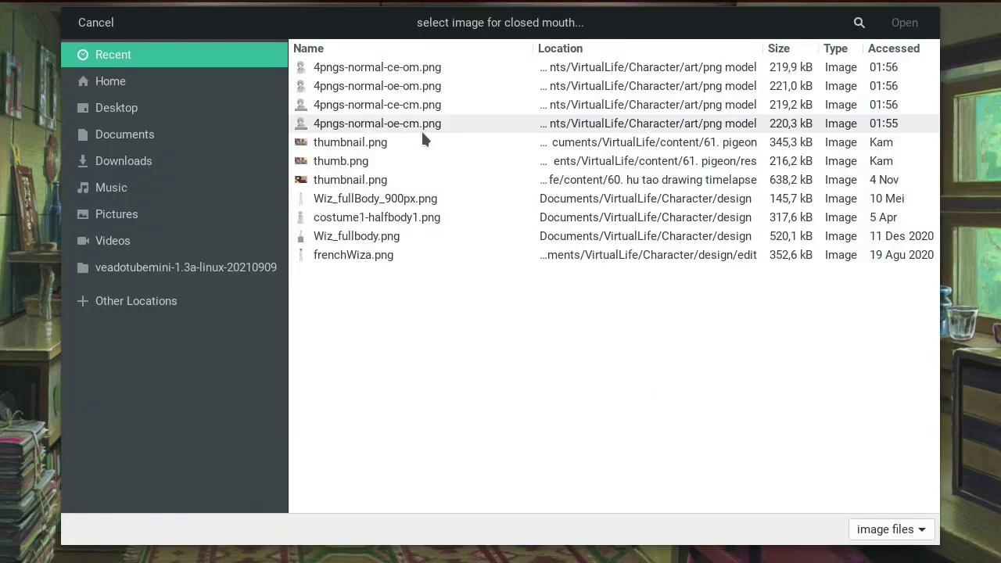
left_click(415, 126)
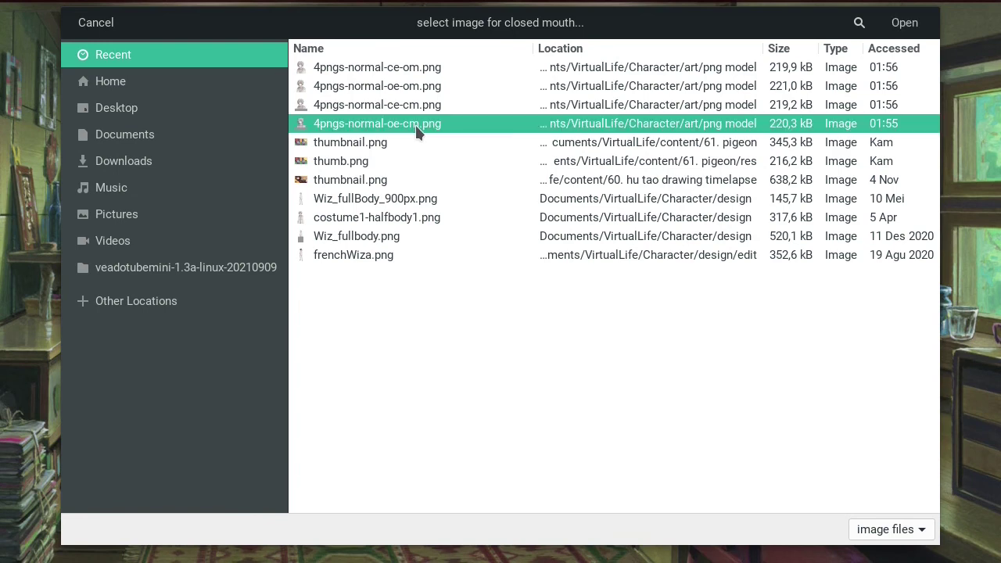
double_click(415, 126)
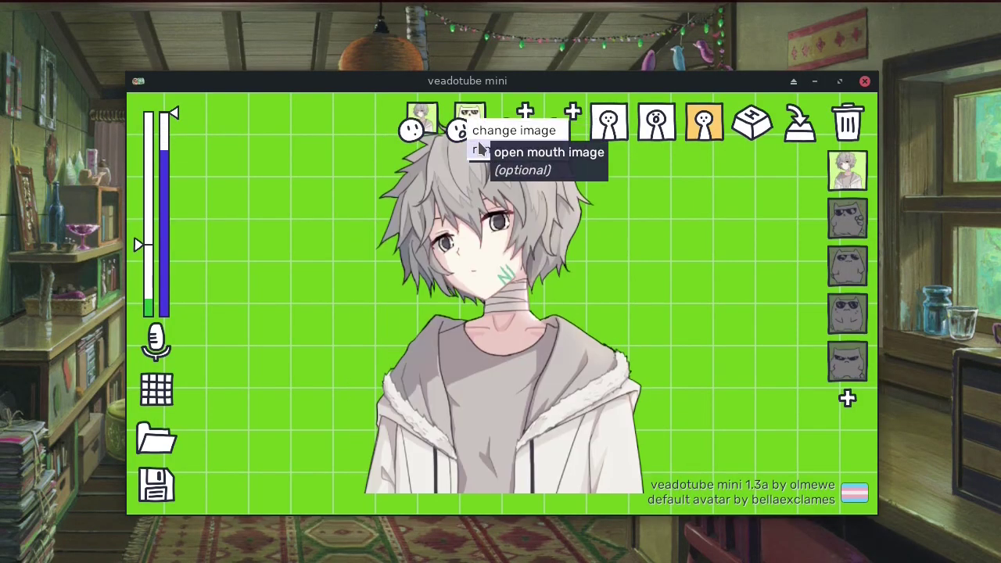
left_click(481, 146)
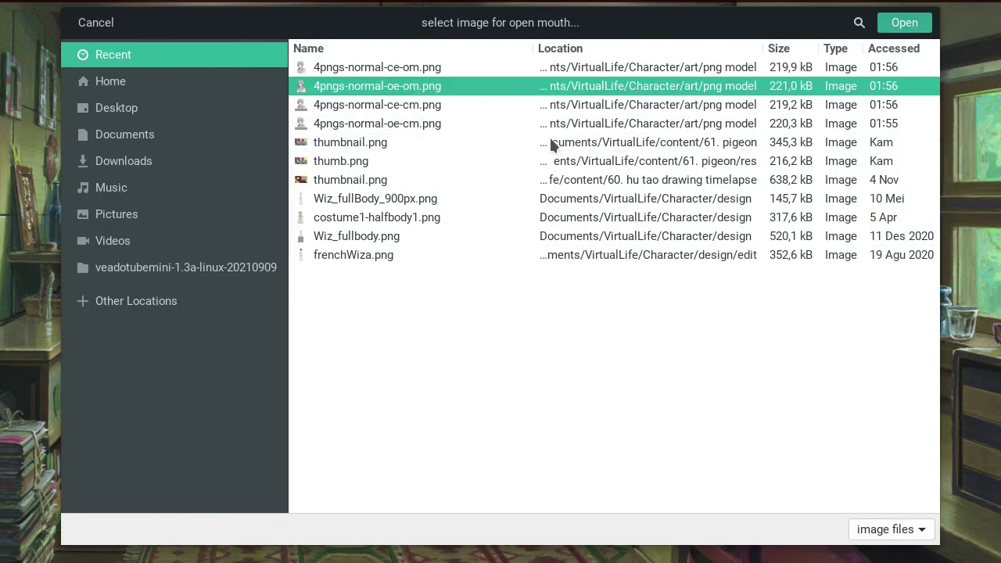
key("Return")
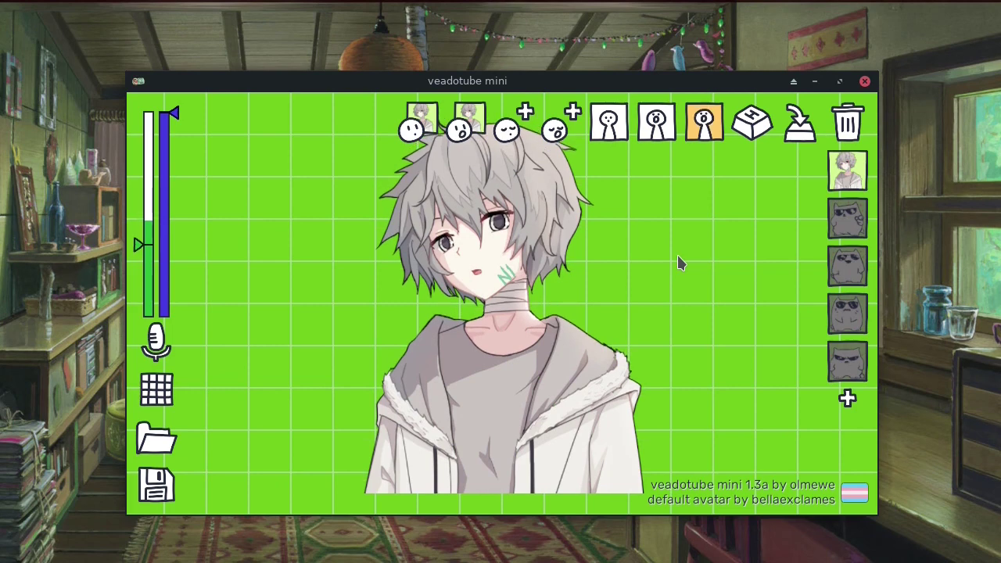
Add a closed mouth blinking image, and use 4pngs-normal-ce-om.png as the open mouth blinking image.
left_click(507, 130)
key("Return")
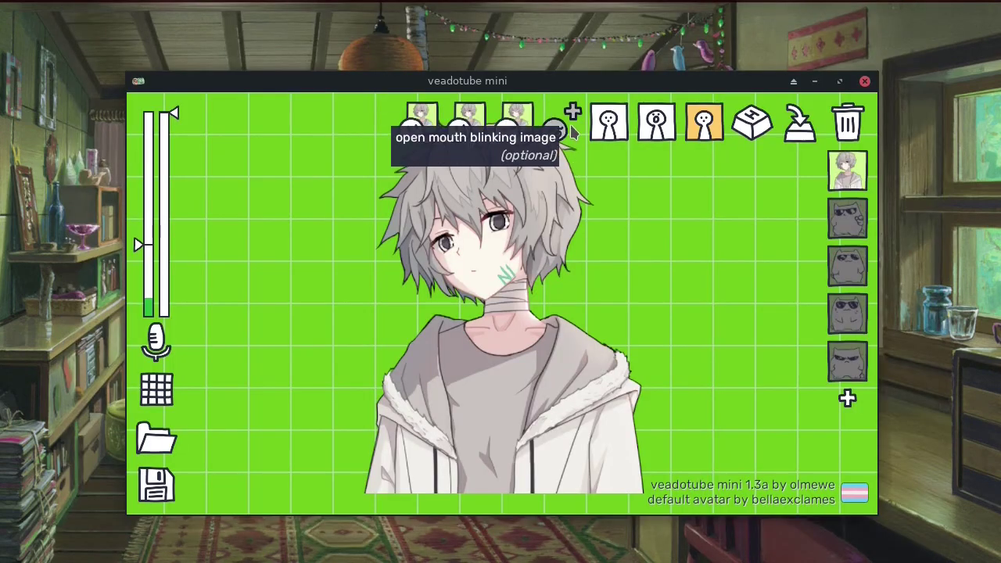
left_click(555, 130)
left_click(438, 67)
key("Return")
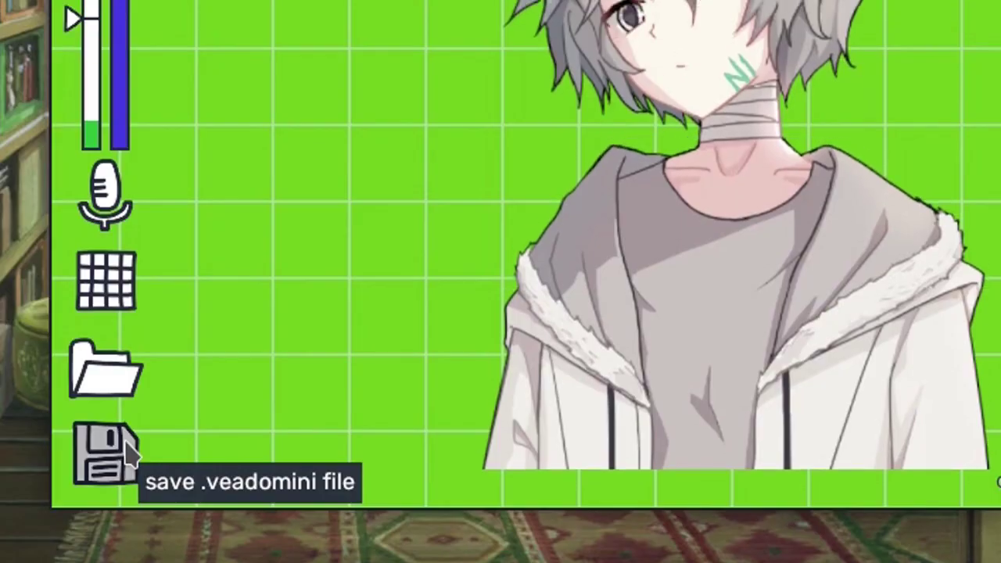
Save the avatar as a veadomini file named wiza_1 in the avatar examples folder.
left_click(125, 454)
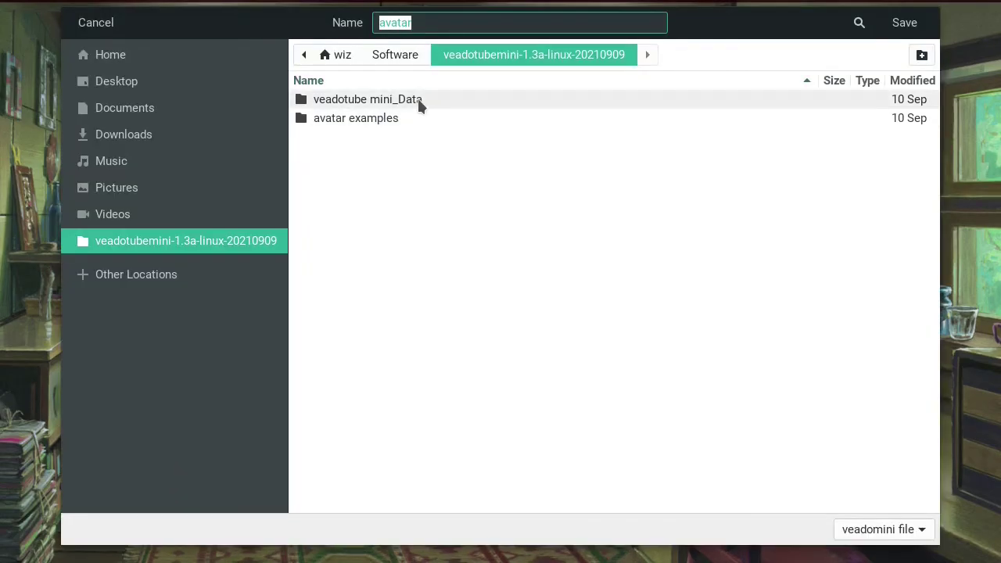
double_click(356, 118)
type("wiza_1")
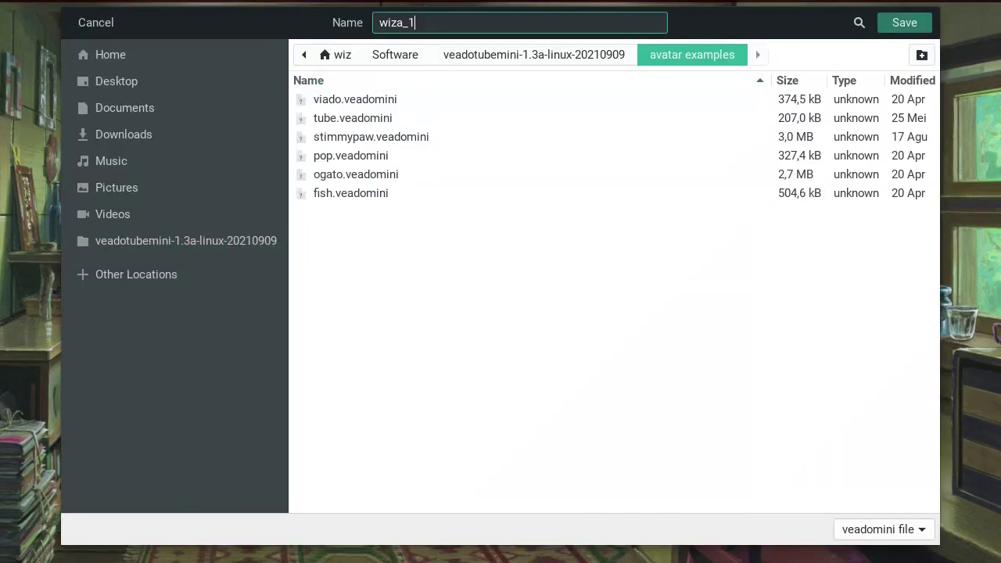
key("Return")
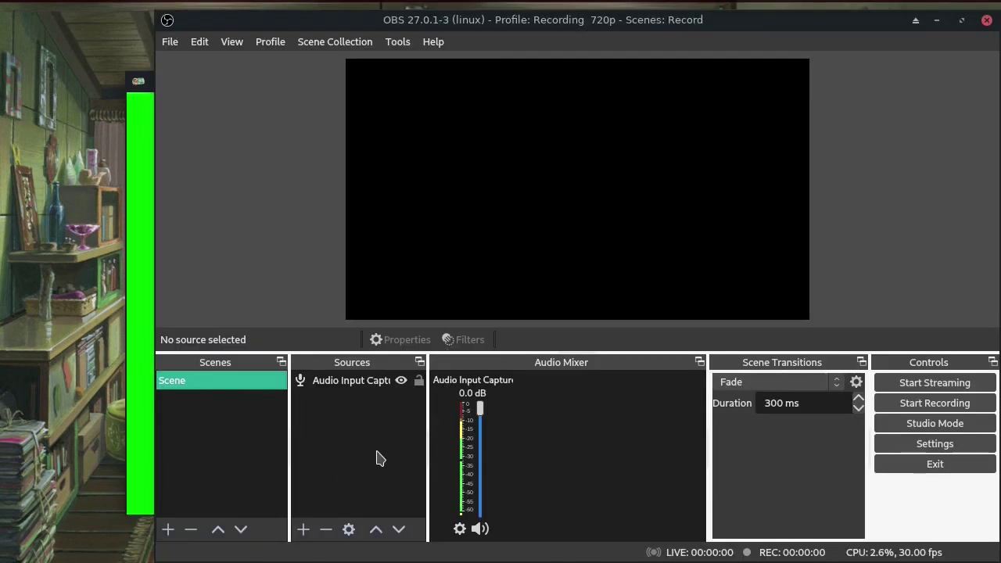
In OBS, add a Window Capture (Xcomposite) source that captures the veadotube mini window.
left_click(304, 529)
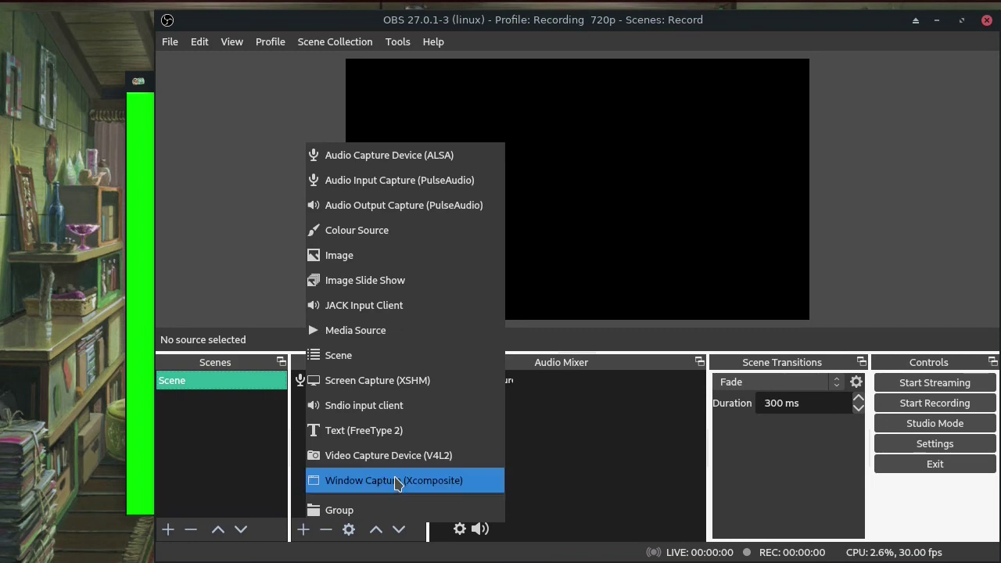
left_click(396, 480)
left_click(617, 380)
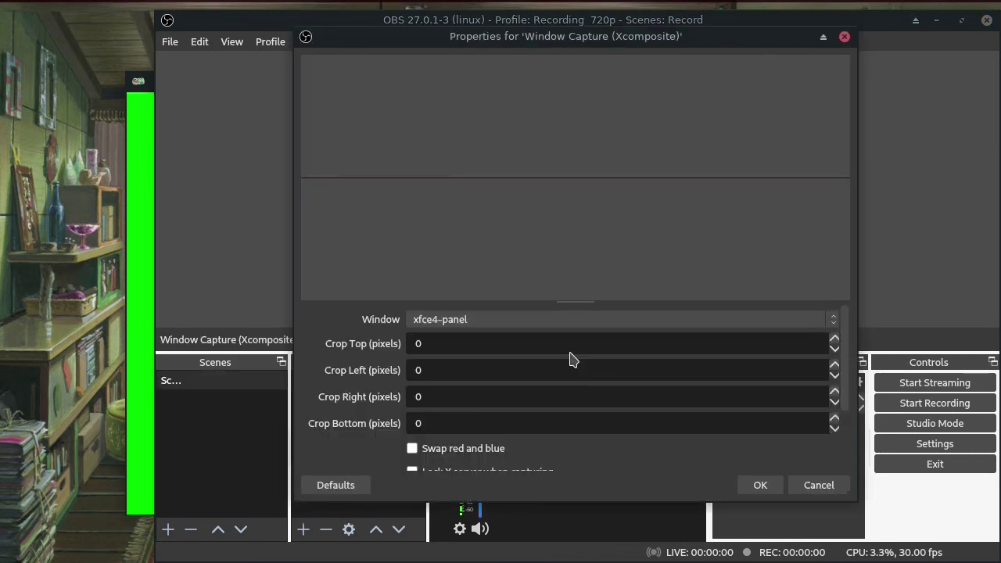
left_click(512, 321)
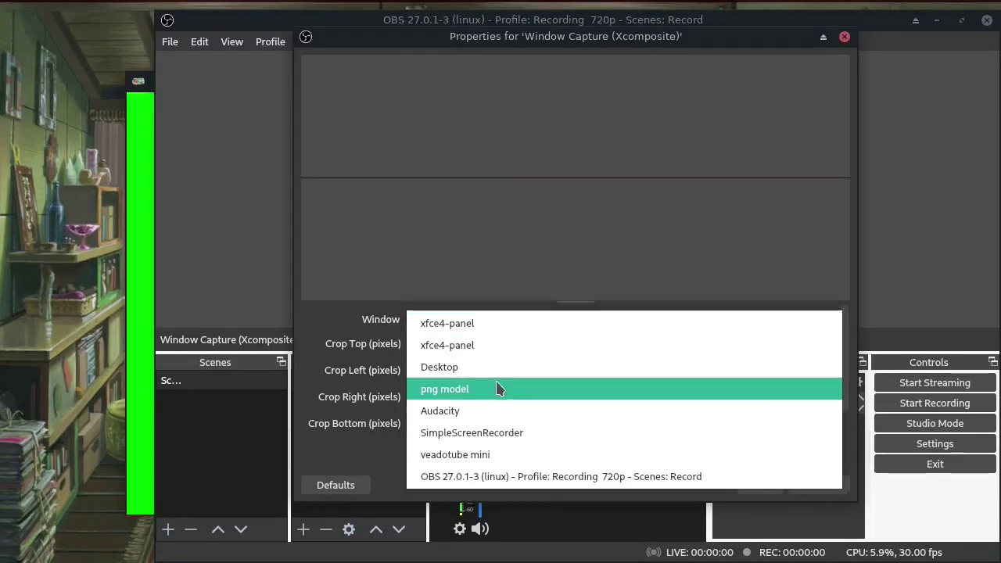
left_click(495, 456)
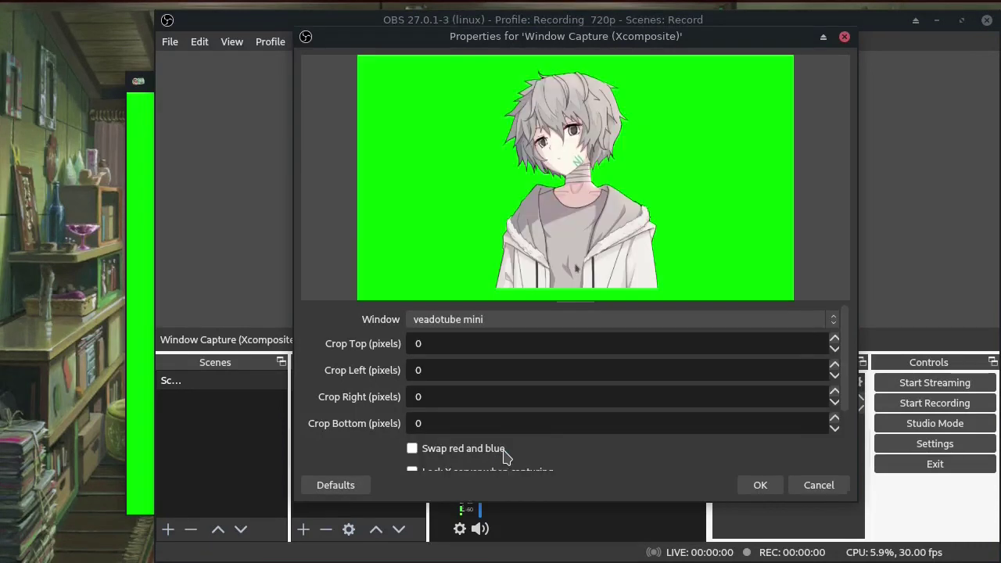
left_click(760, 485)
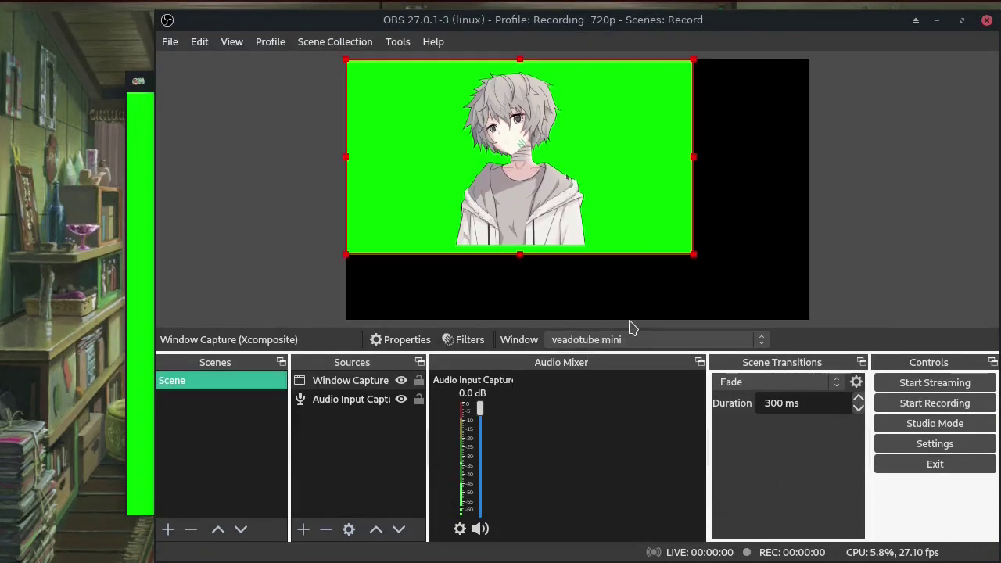
Resize the avatar capture to about three quarters of the canvas width and place it in the canvas's lower-right corner, overlapping the edges.
left_click_drag(695, 253, 810, 320)
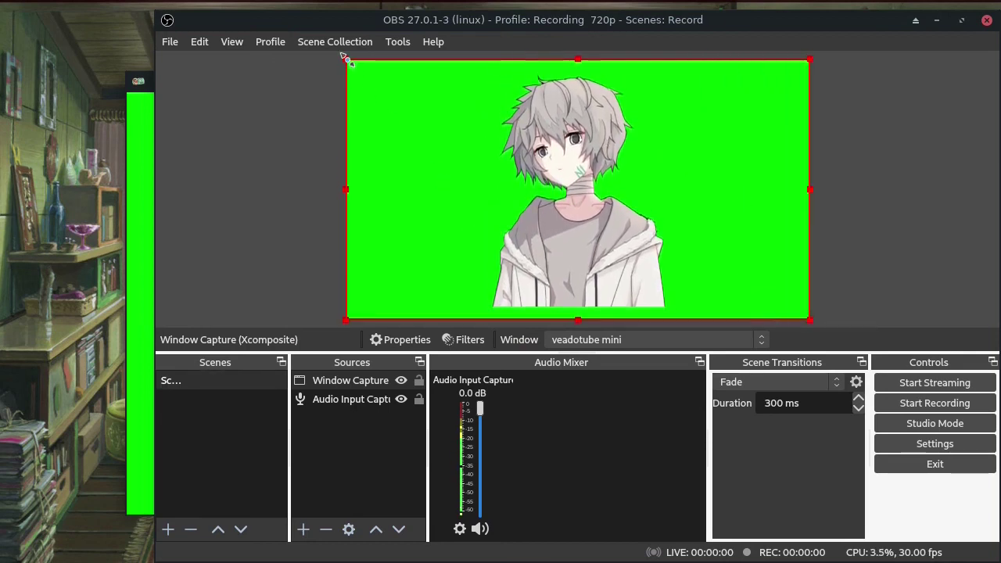
left_click_drag(600, 209, 695, 210)
left_click_drag(440, 59, 553, 184)
left_click_drag(706, 231, 708, 301)
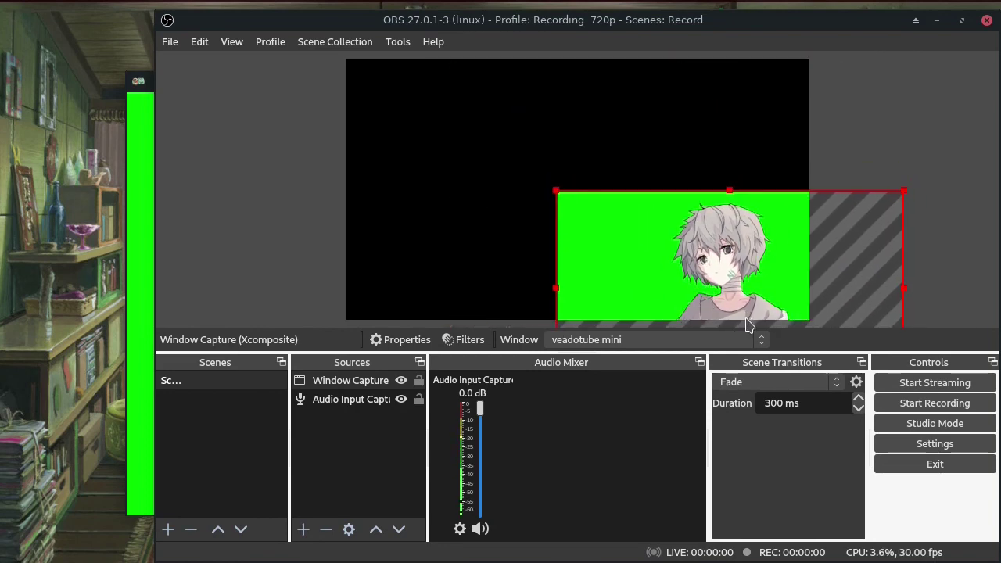
Add a Chroma Key filter with the Green key colour to the window capture source and close its filter settings.
right_click(339, 380)
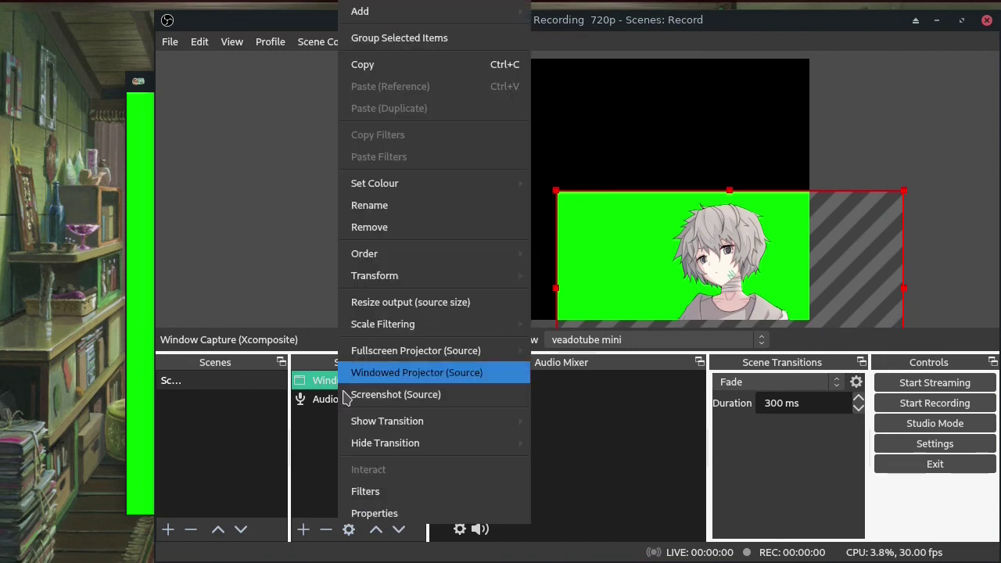
left_click(367, 490)
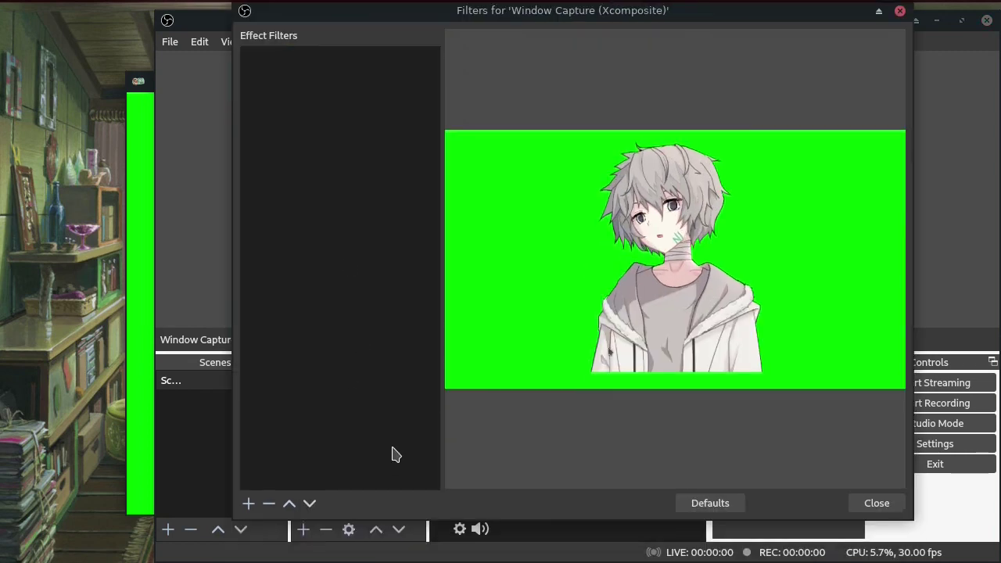
left_click(244, 504)
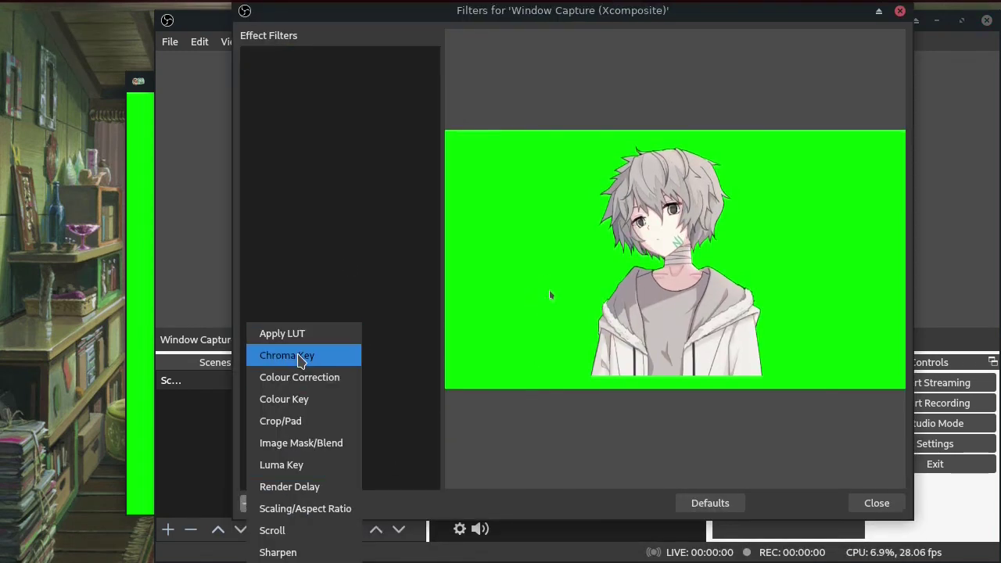
left_click(289, 366)
left_click(545, 273)
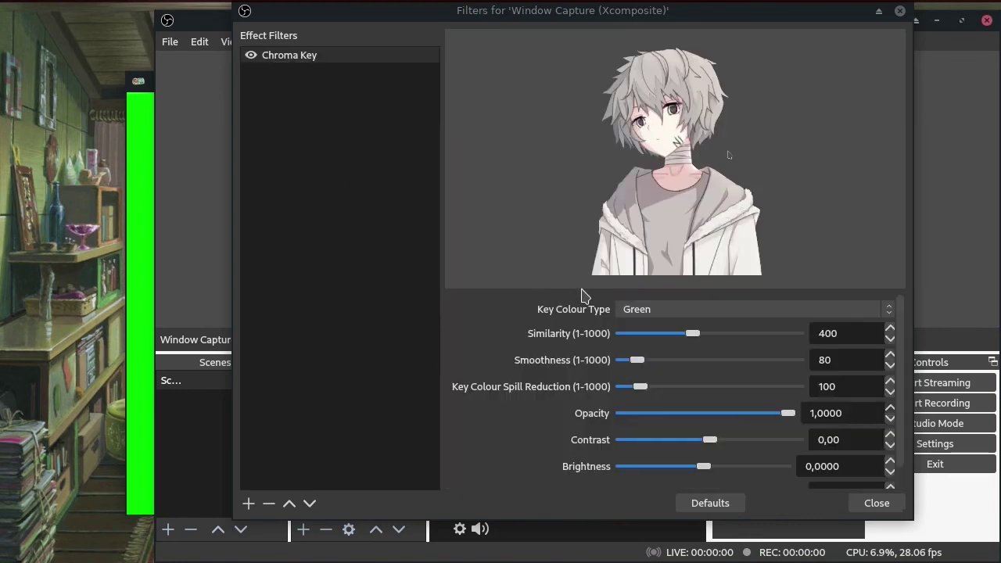
left_click(874, 503)
left_click(632, 454)
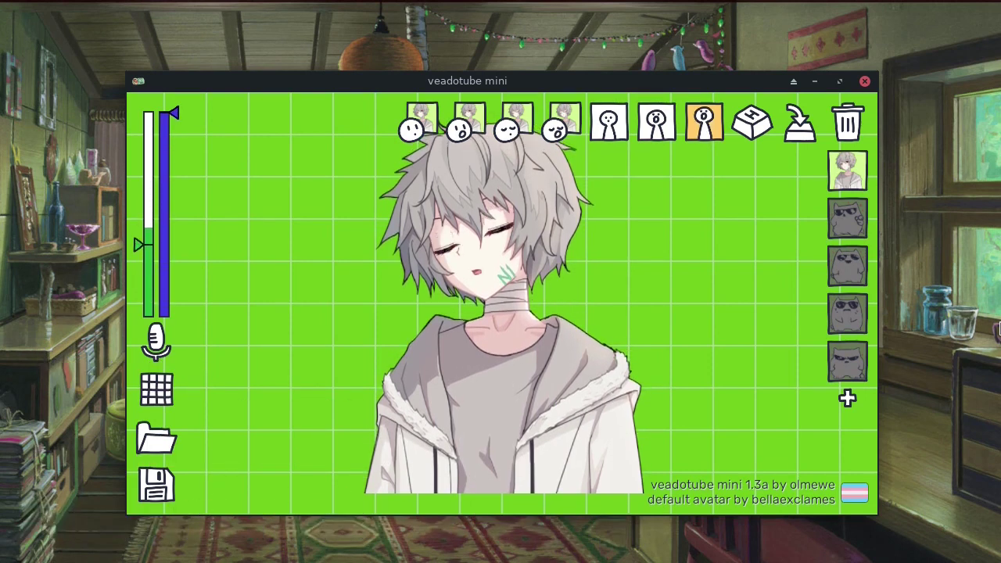
Switch to the file manager to view the avatar images in the png model folder, and minimise its window.
key("alt+Tab")
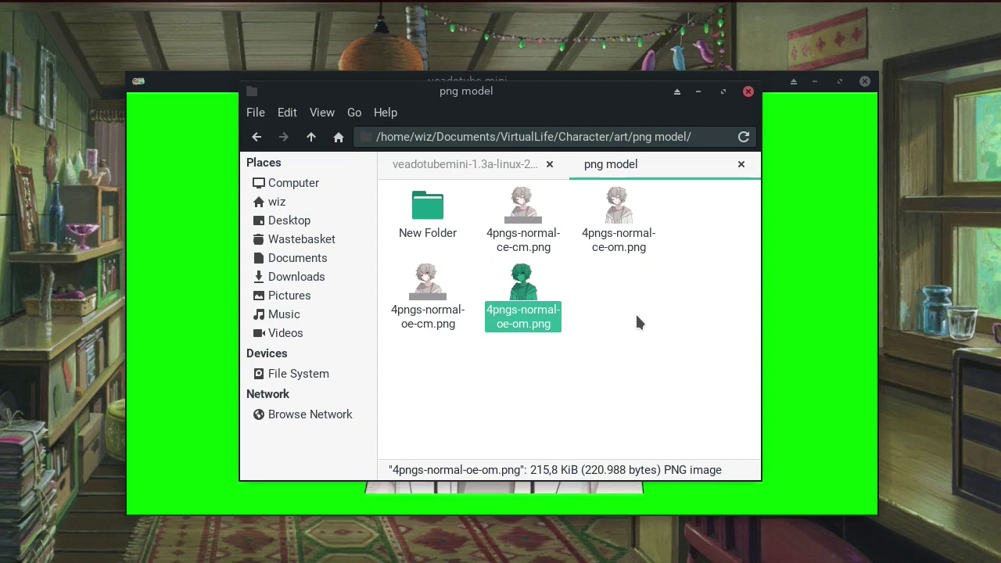
left_click(699, 92)
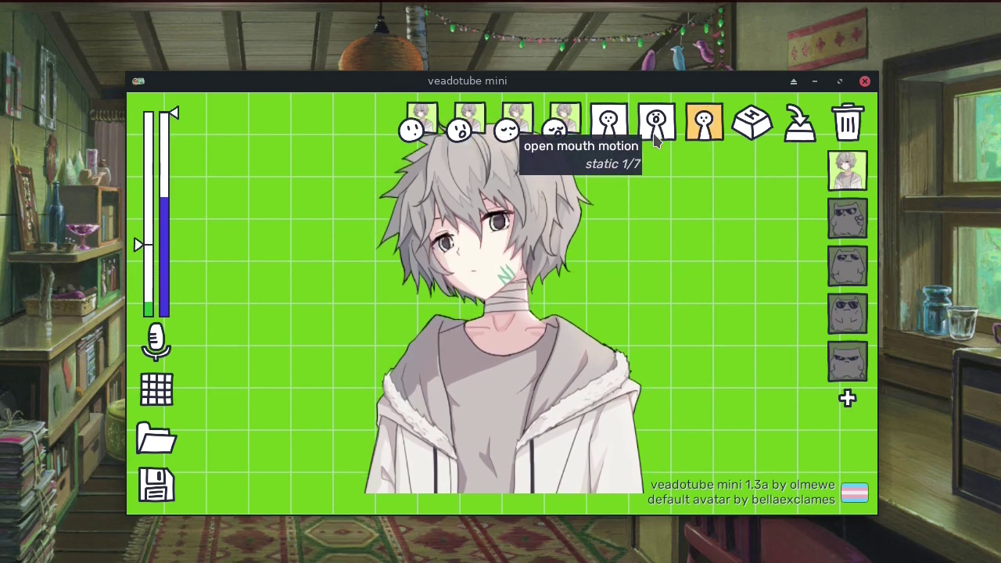
In veadotube mini, set both the closed mouth motion and the open mouth motion to vibing.
left_click(609, 129)
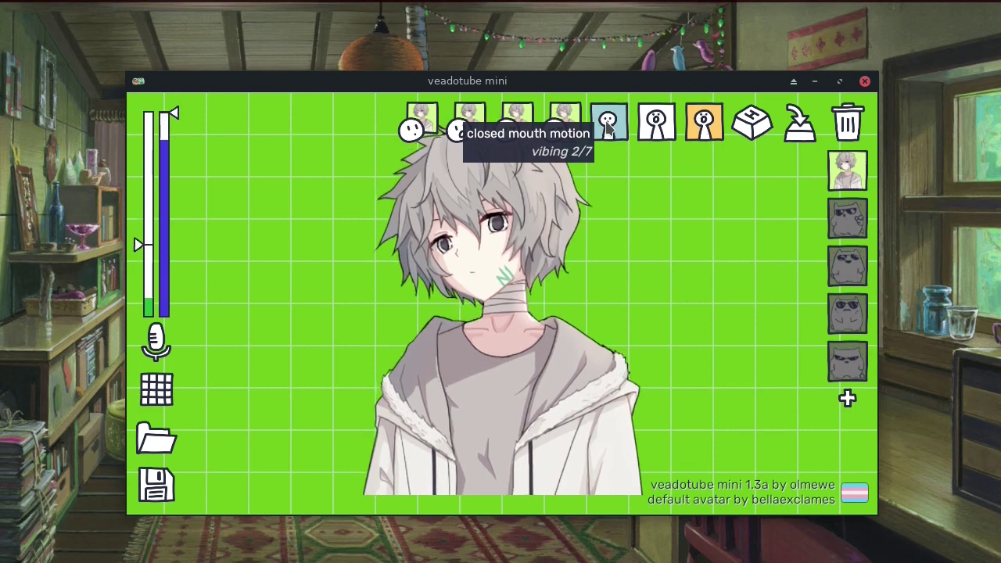
left_click(653, 129)
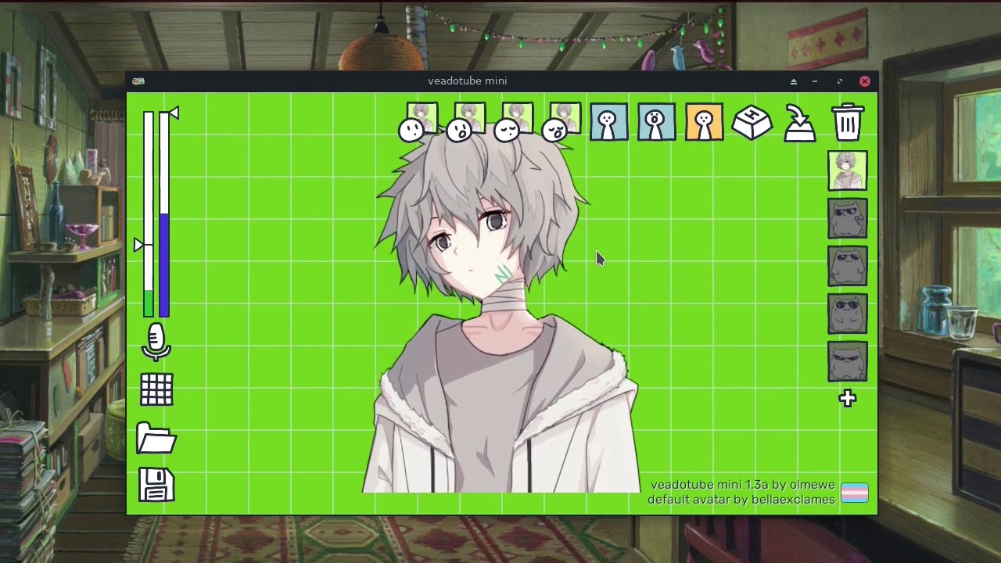
Try the shaking, shaking more, bouncy and excited closed mouth motions, and set both mouth motions to static.
left_click(615, 135)
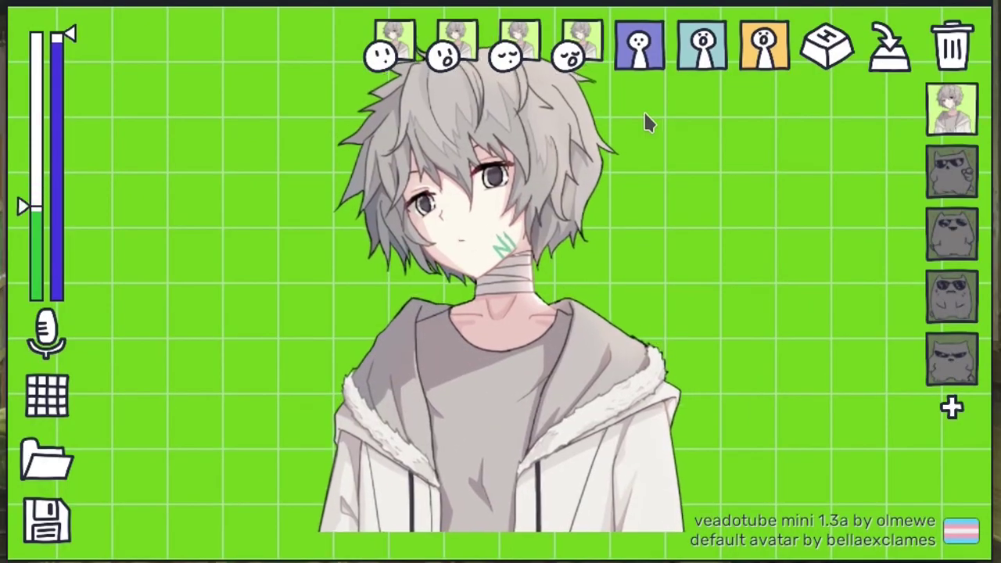
left_click(635, 53)
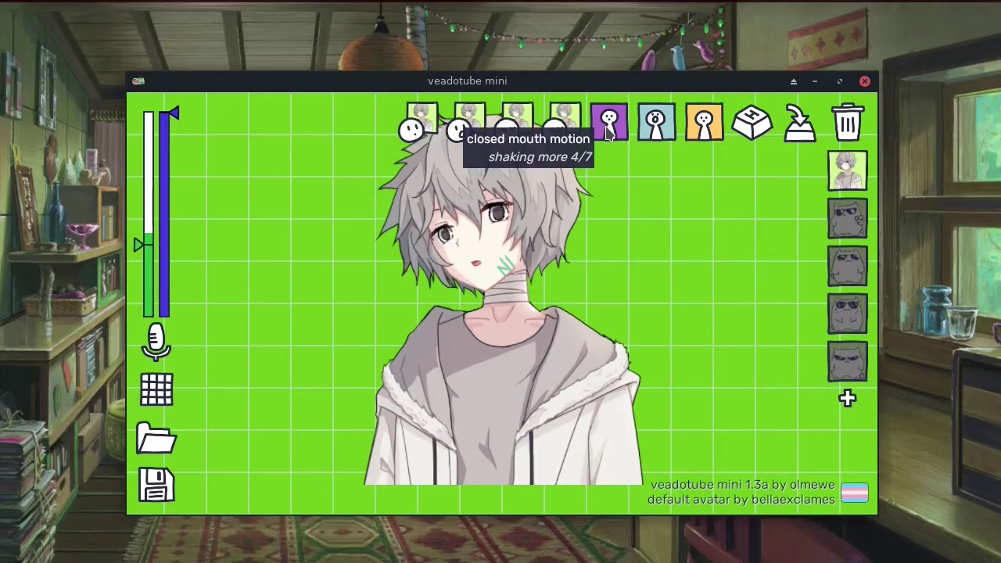
left_click(609, 132)
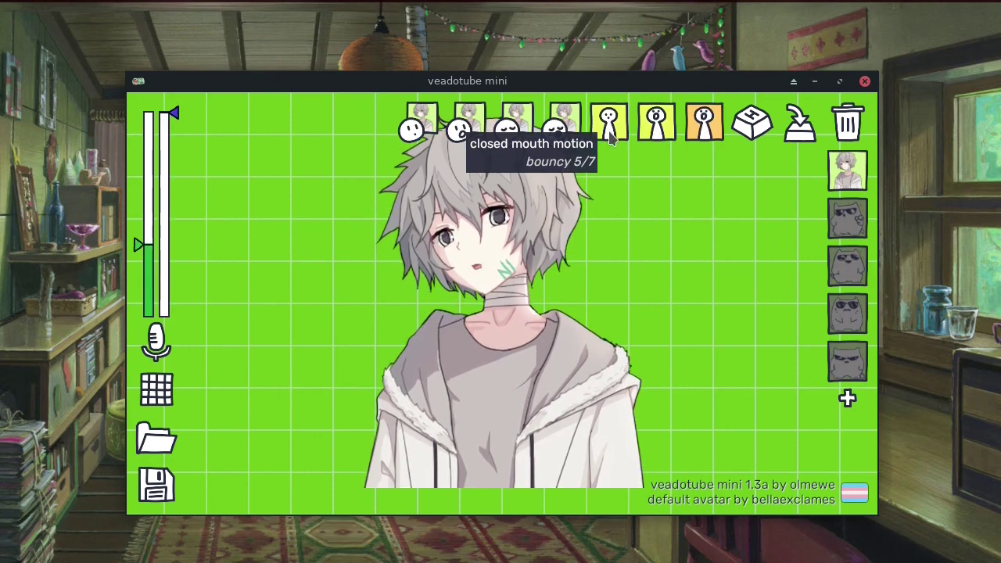
left_click(609, 133)
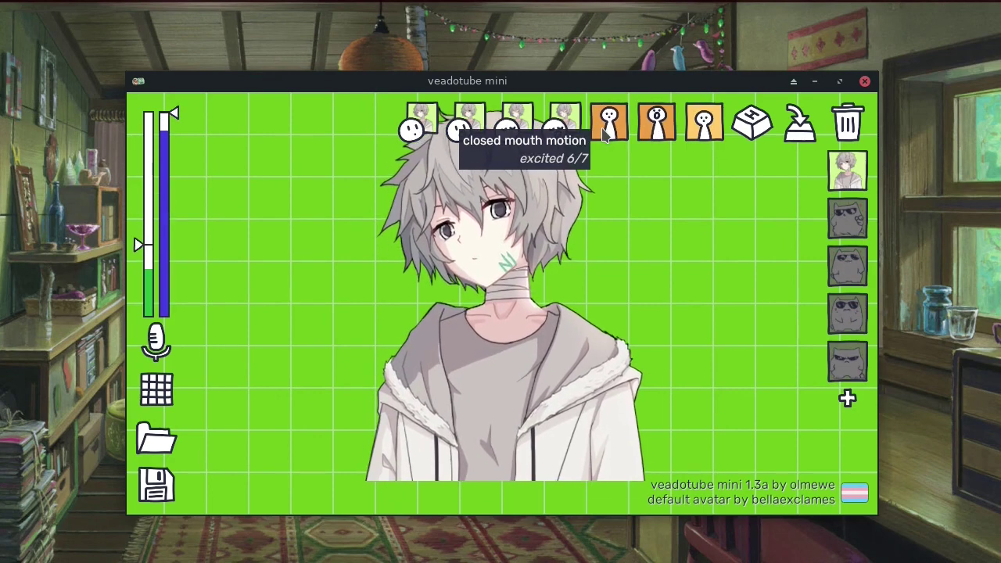
left_click(608, 133)
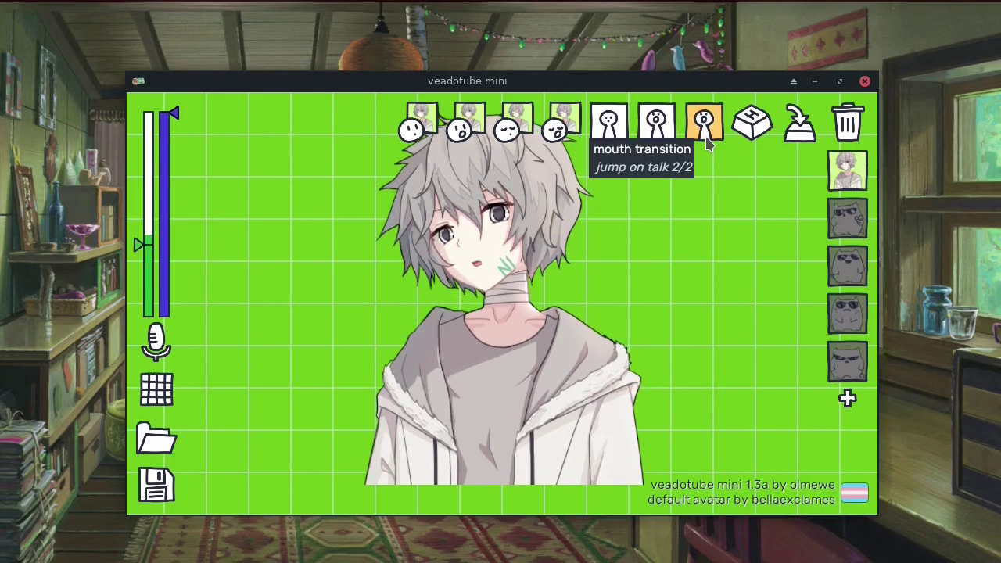
Try the avatar with jump on talk off and both mouth motions on vibing, and restore the jump on talk mouth transition.
left_click(715, 138)
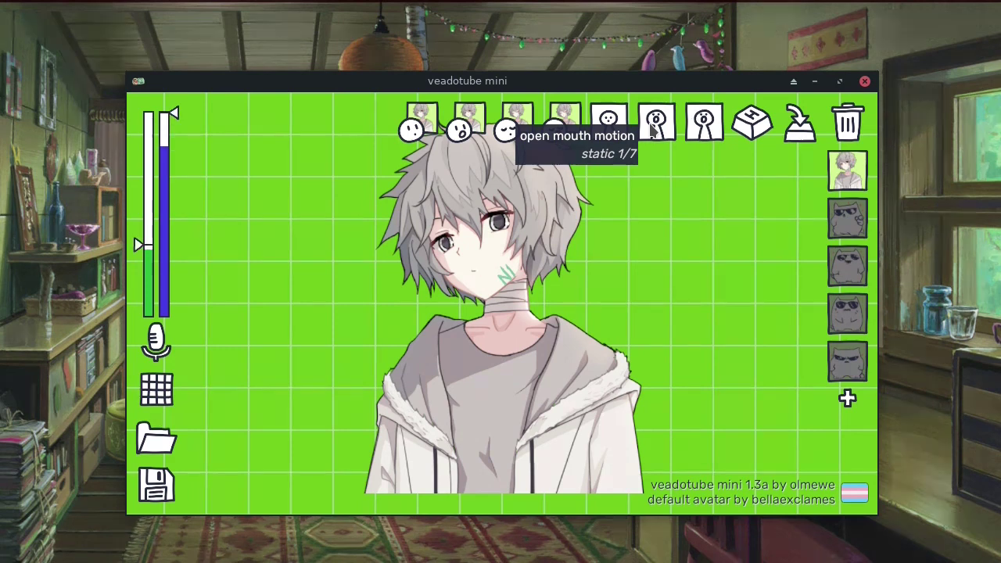
left_click(608, 125)
left_click(657, 129)
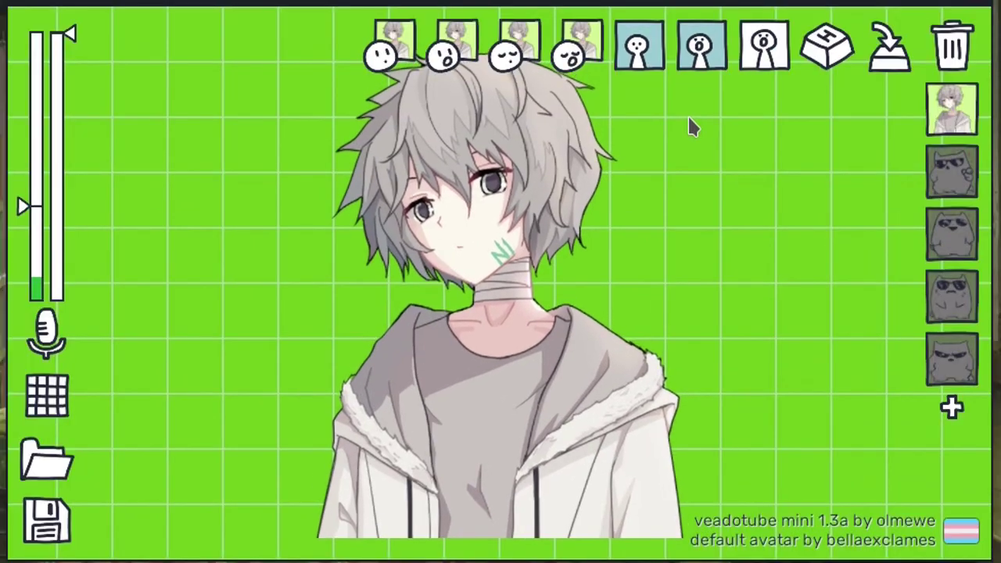
left_click(764, 47)
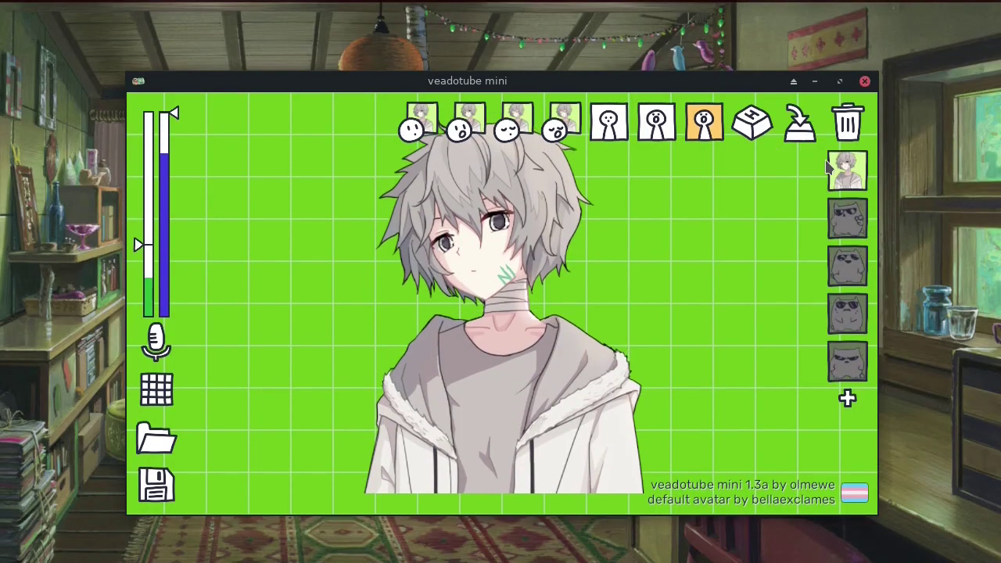
Preview each of the four default cat avatar states and return to the custom avatar's state.
left_click(843, 212)
left_click(848, 264)
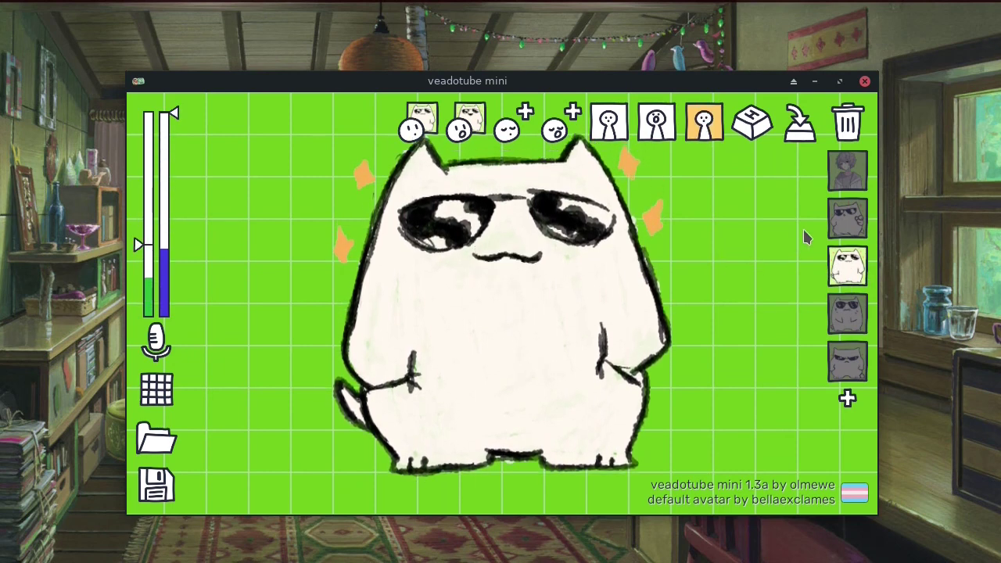
left_click(848, 219)
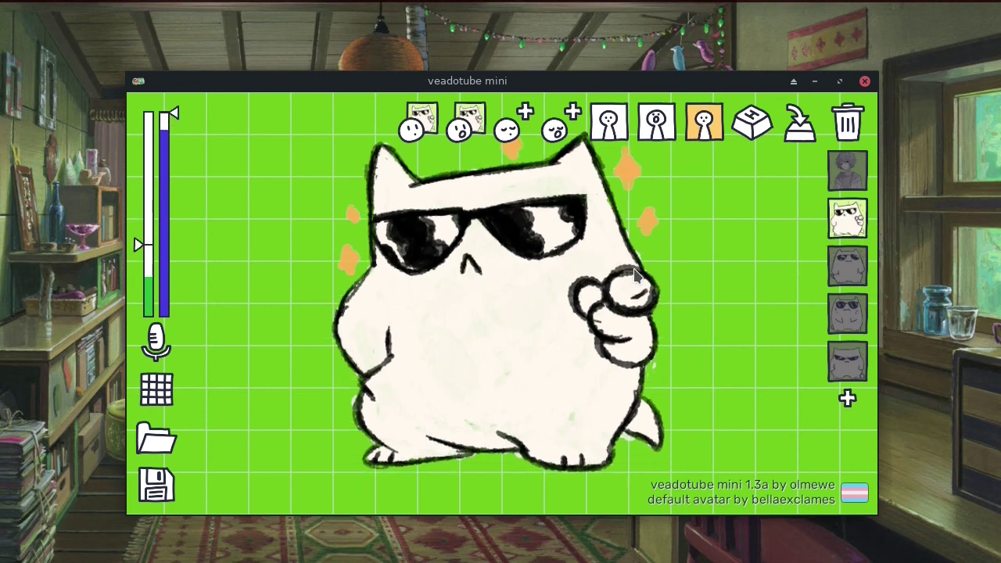
left_click(847, 313)
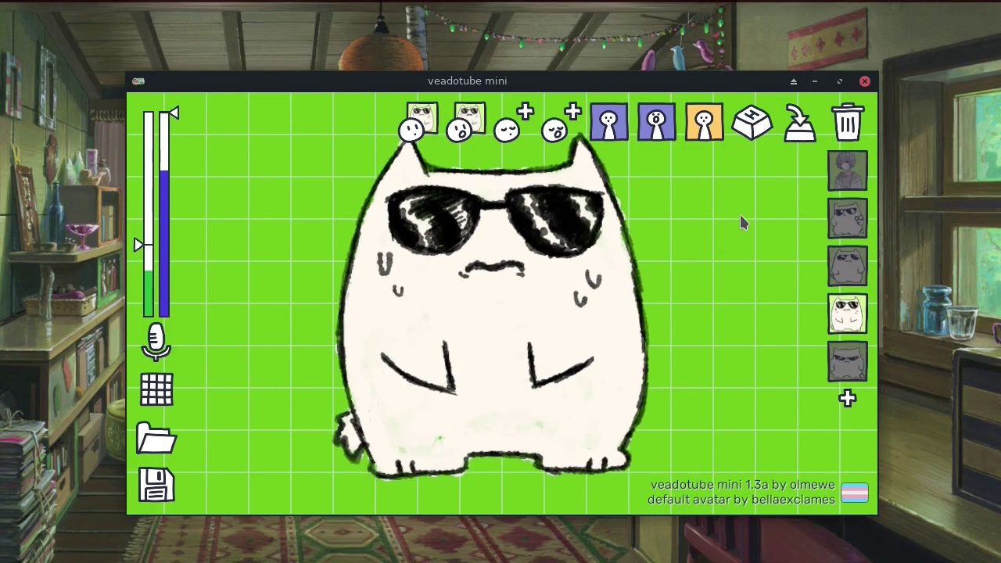
left_click(847, 361)
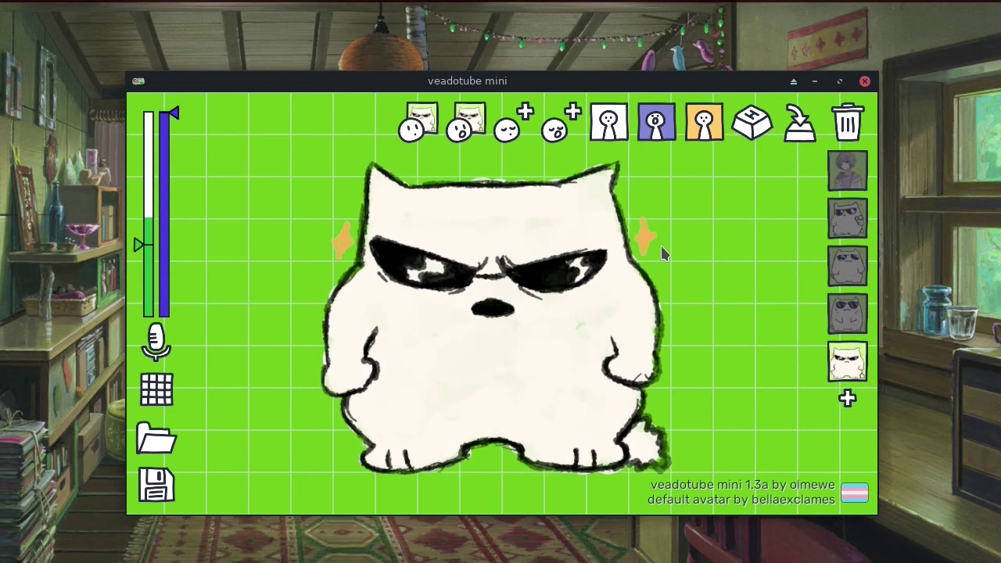
left_click(846, 176)
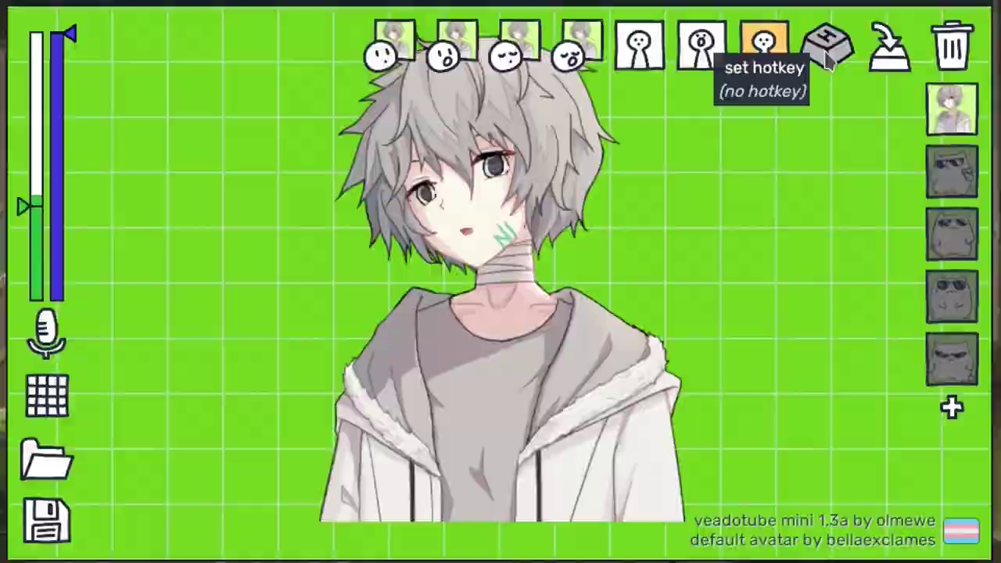
Cycle through the hotkey modes for the custom avatar's state and set it to enter on press, leave on release.
left_click(826, 62)
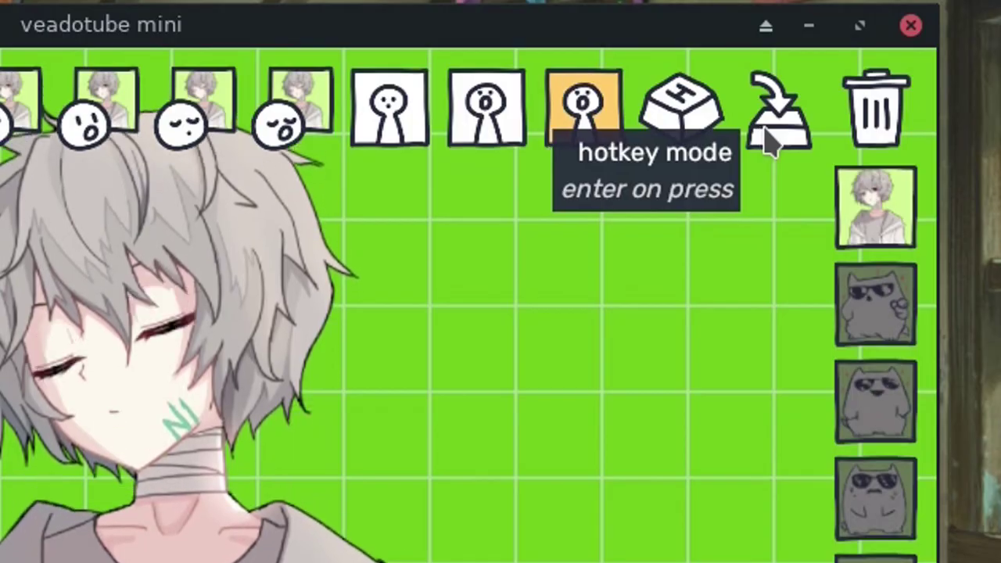
left_click(770, 143)
left_click(773, 142)
left_click(774, 141)
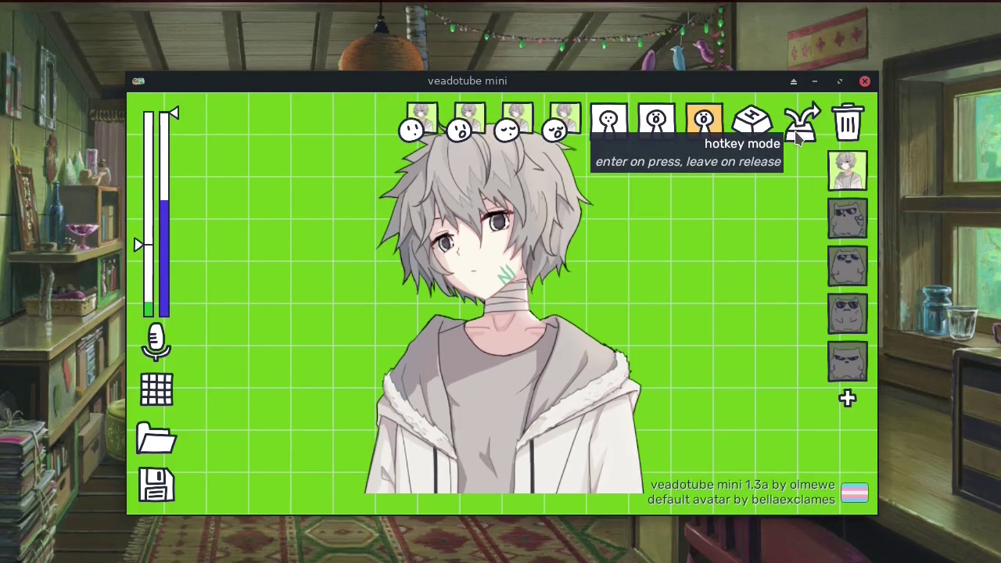
left_click(796, 133)
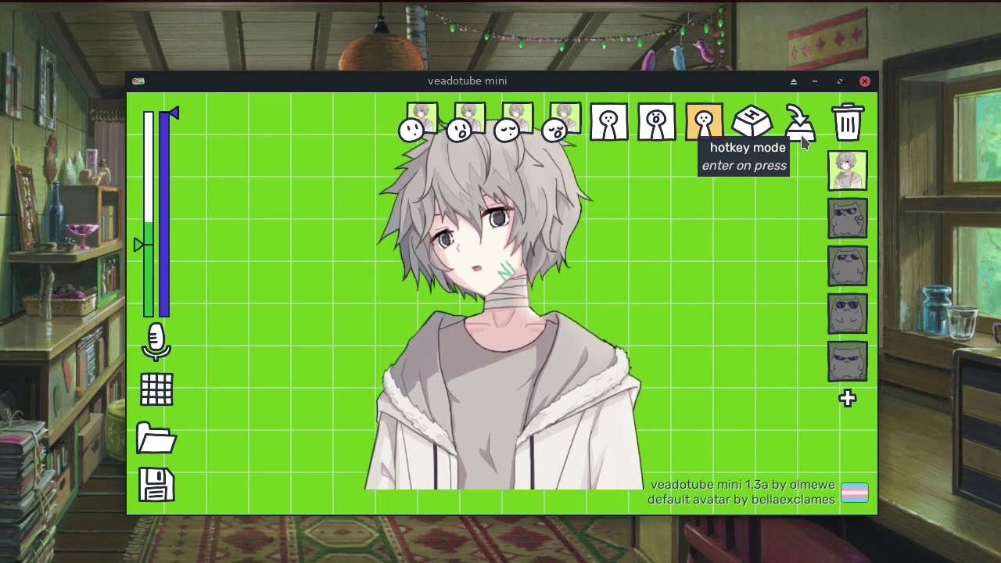
left_click(802, 134)
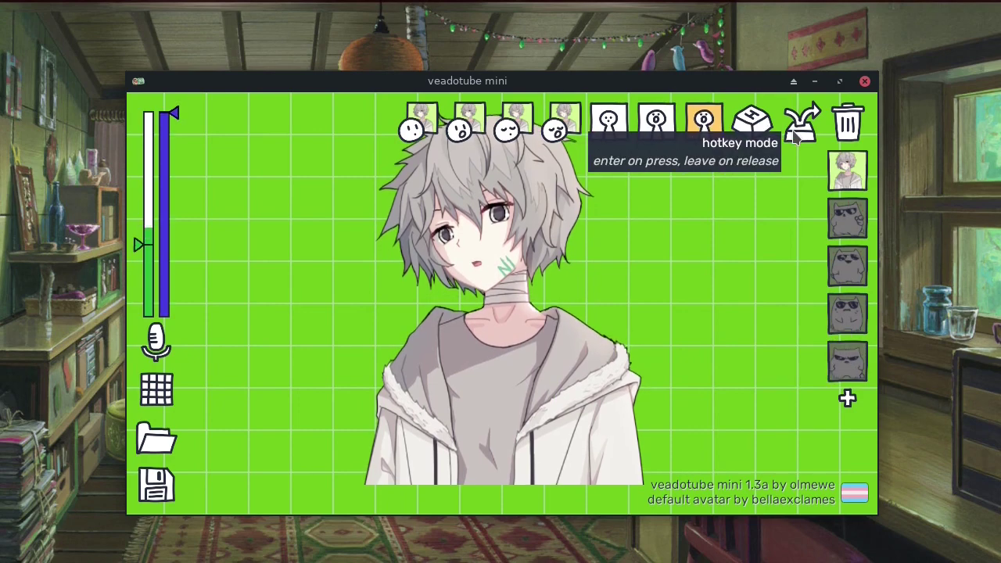
Switch between the default cat states and the custom avatar, and select the second avatar state.
left_click(849, 358)
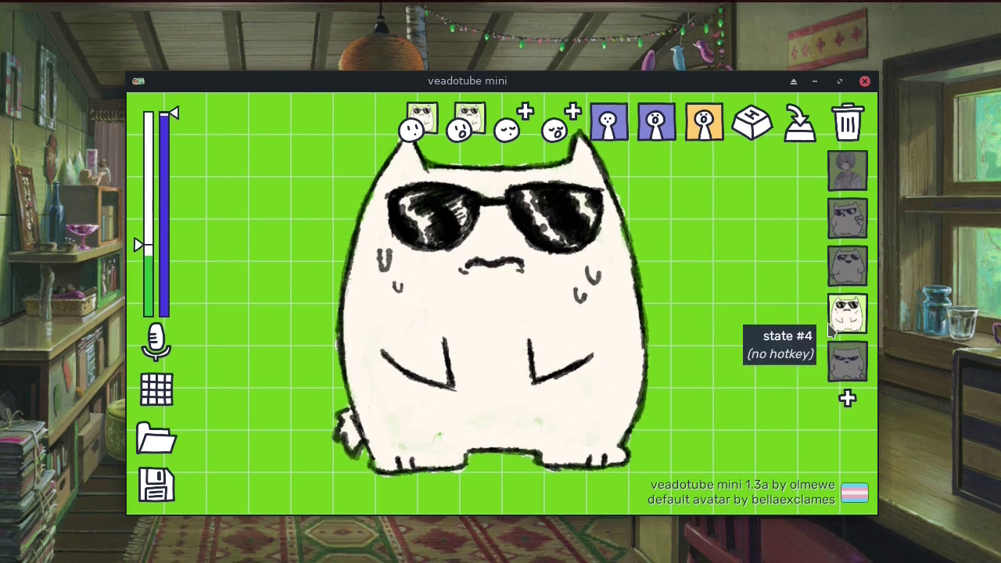
left_click(833, 185)
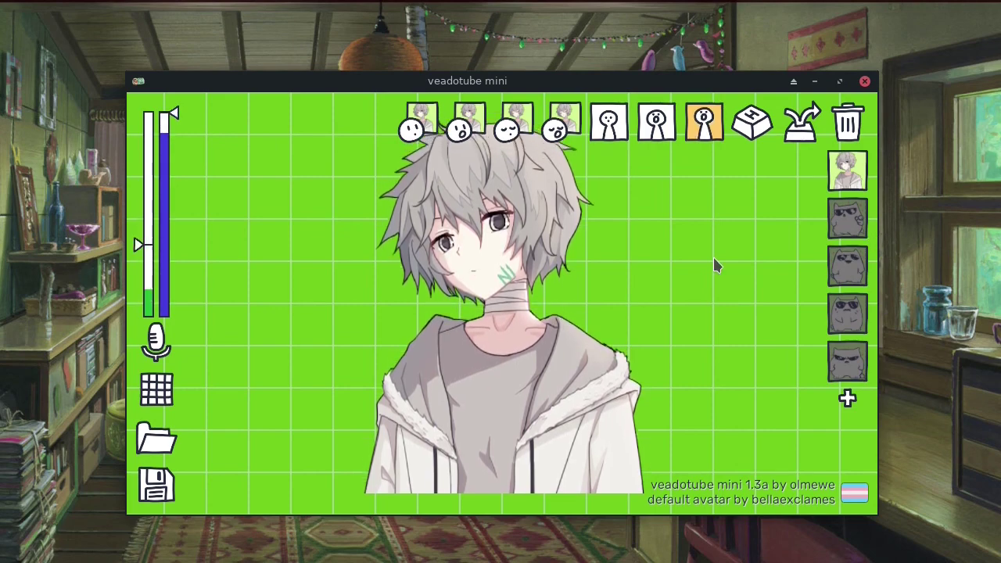
left_click(847, 218)
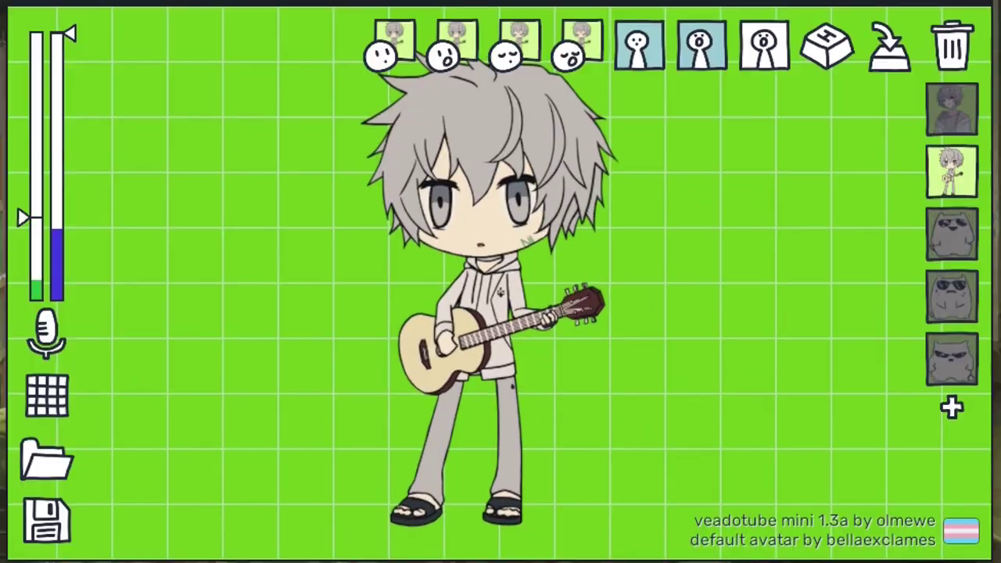